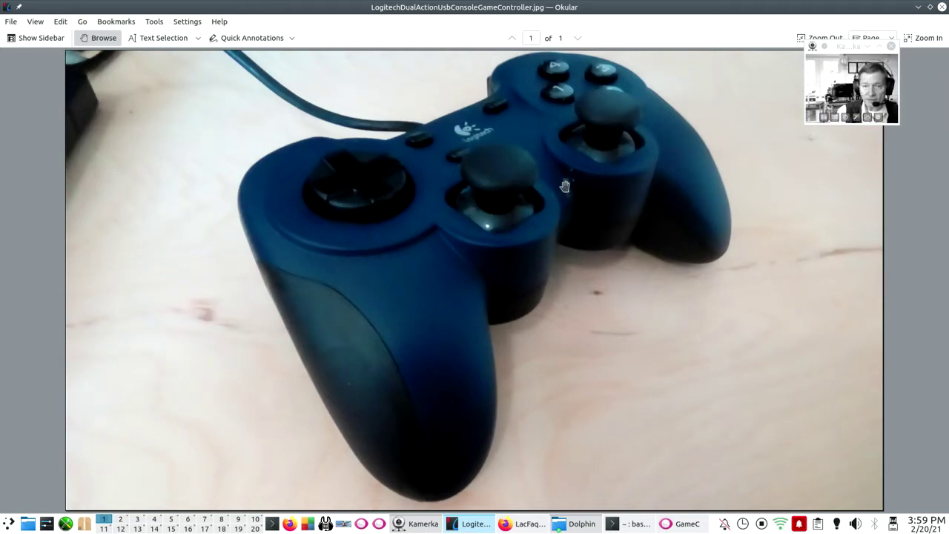
# - Minimize the controller photo viewer and bring the LacFaq.htm page up in Firefox
pyautogui.click(918, 8)
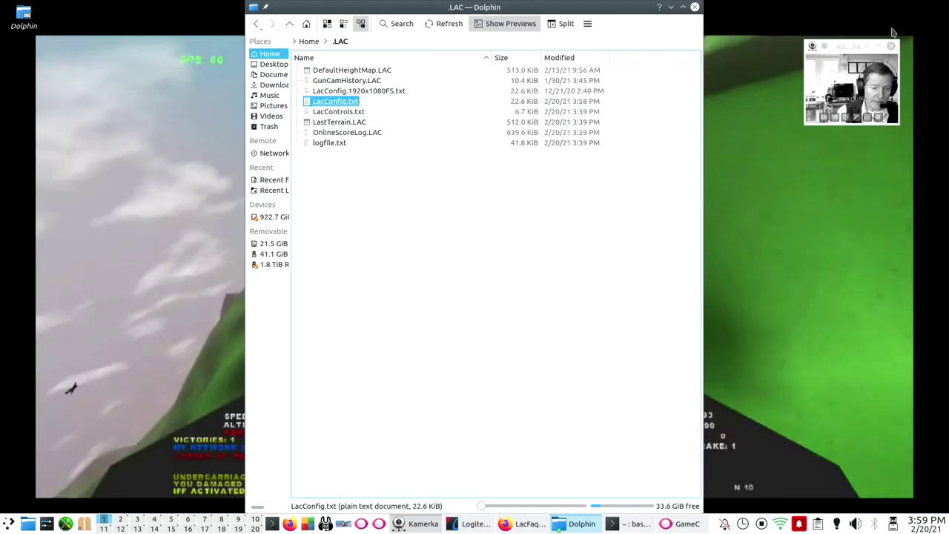
pyautogui.click(524, 523)
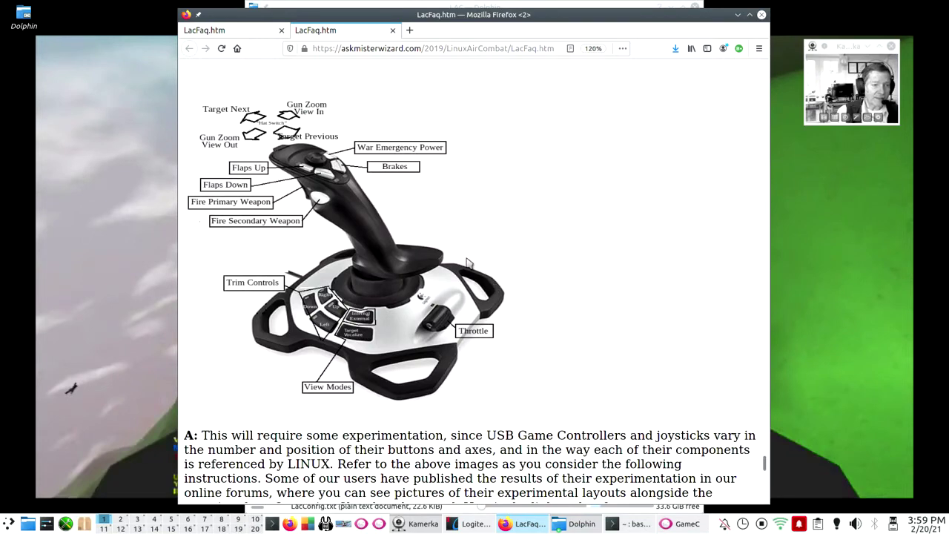
pyautogui.scroll(-1, 376, 203)
pyautogui.scroll(10, 376, 203)
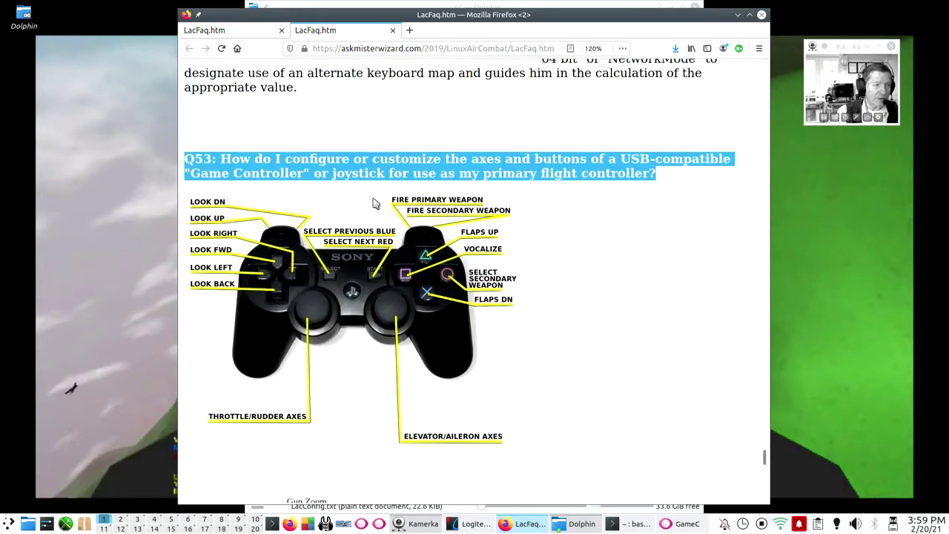
# - Scroll to the Q53 answer, select the NetworkMode throttle paragraphs, then return to the button-labels text
pyautogui.scroll(-3, 332, 202)
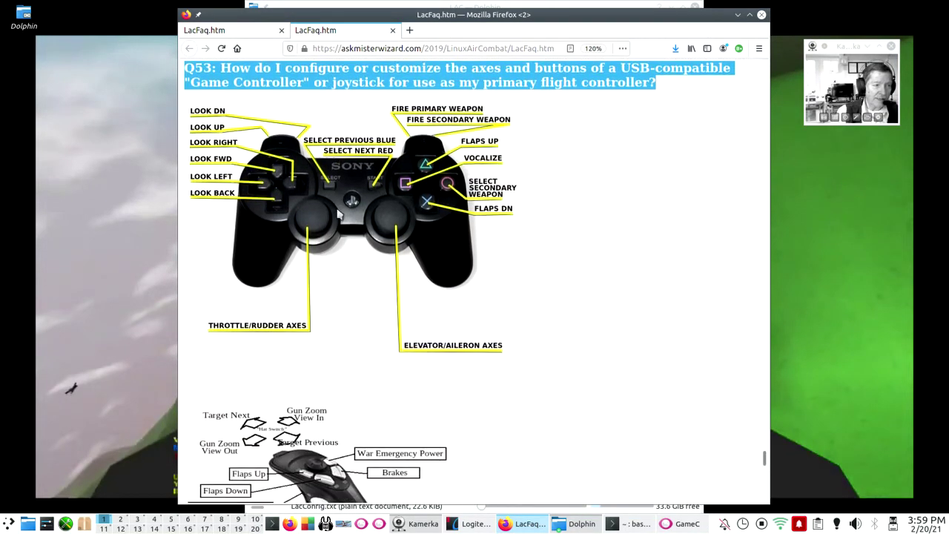
pyautogui.scroll(-12, 338, 213)
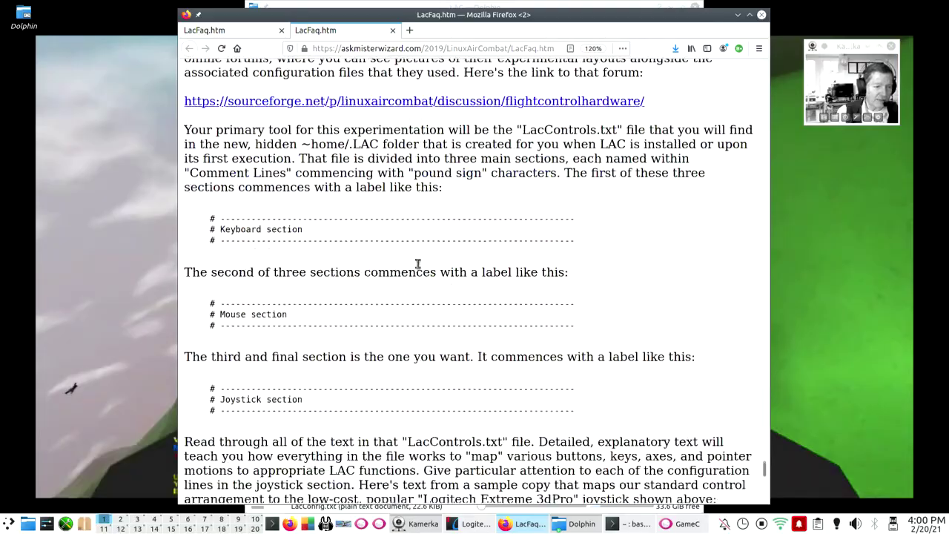
pyautogui.scroll(-12, 417, 264)
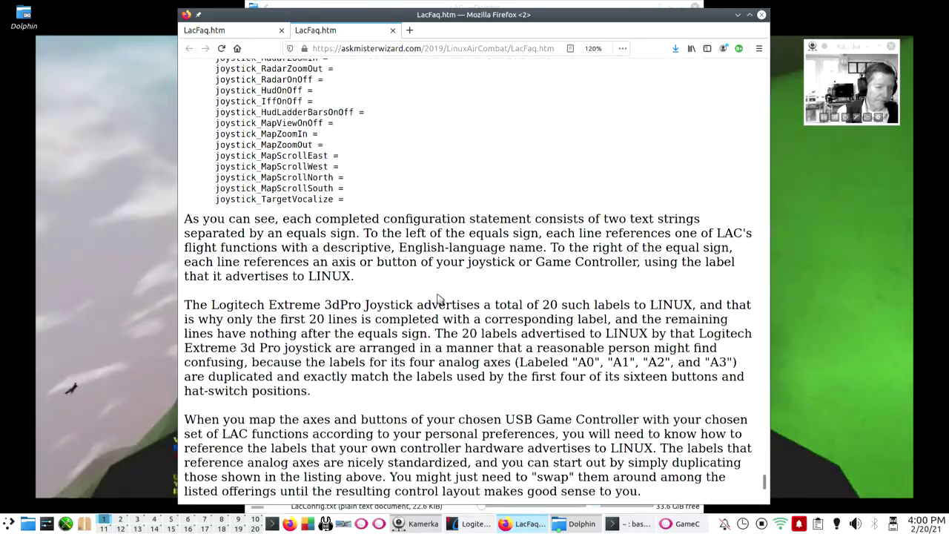
pyautogui.scroll(-12, 438, 297)
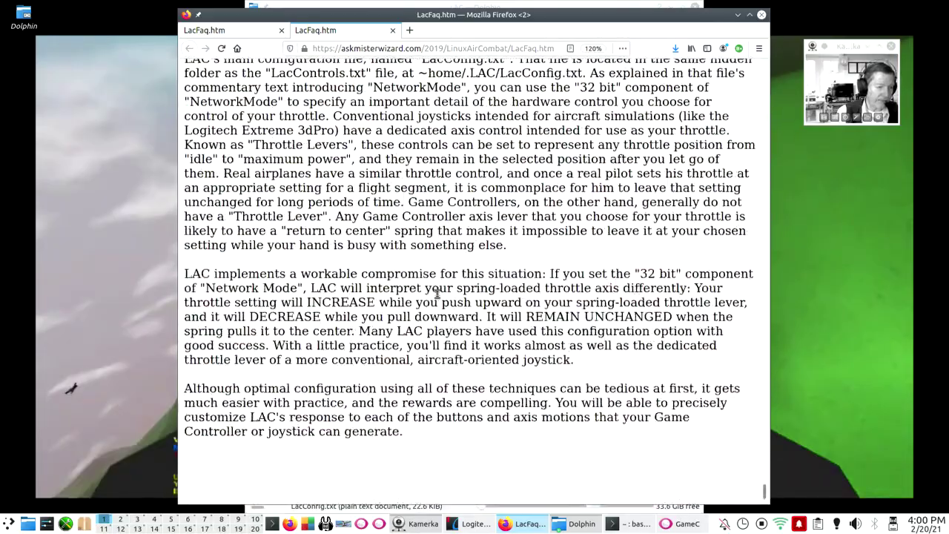
pyautogui.scroll(3, 437, 295)
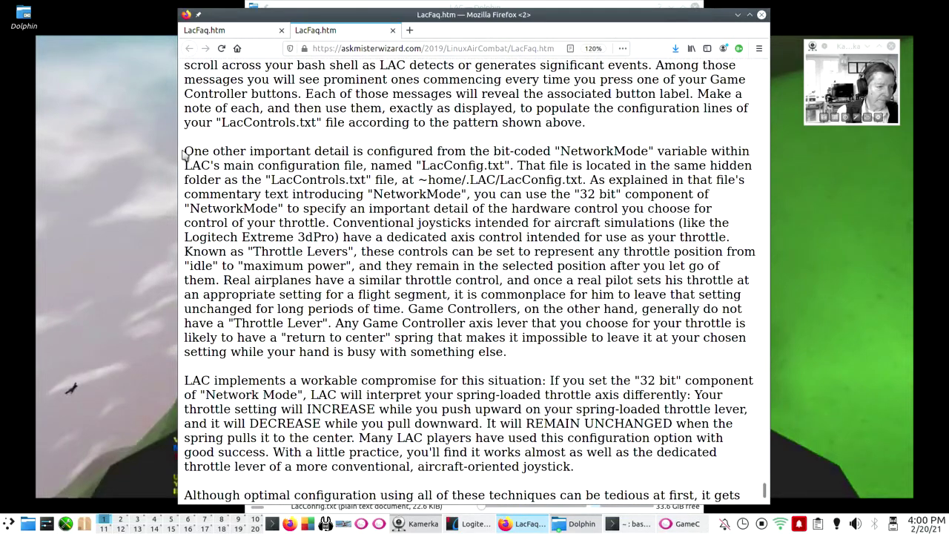
pyautogui.moveTo(187, 150); pyautogui.dragTo(680, 467)
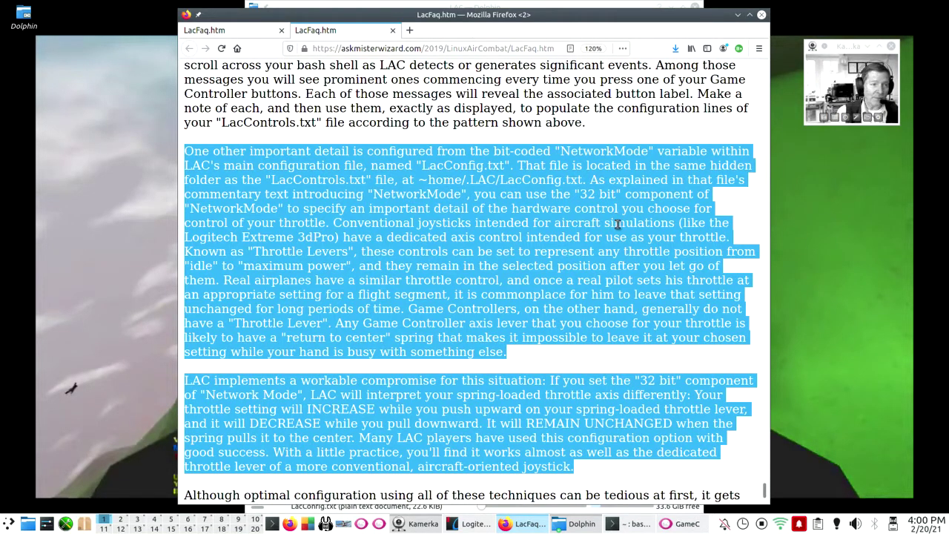
pyautogui.scroll(9, 617, 225)
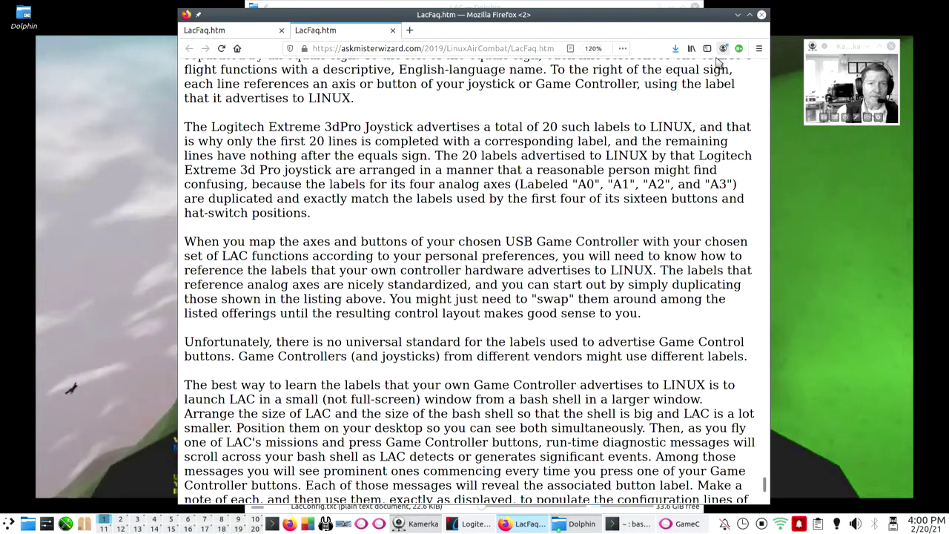
# - Minimize Firefox, Dolphin and the Okular controller photo, leaving Konsole in front of the game
pyautogui.click(738, 14)
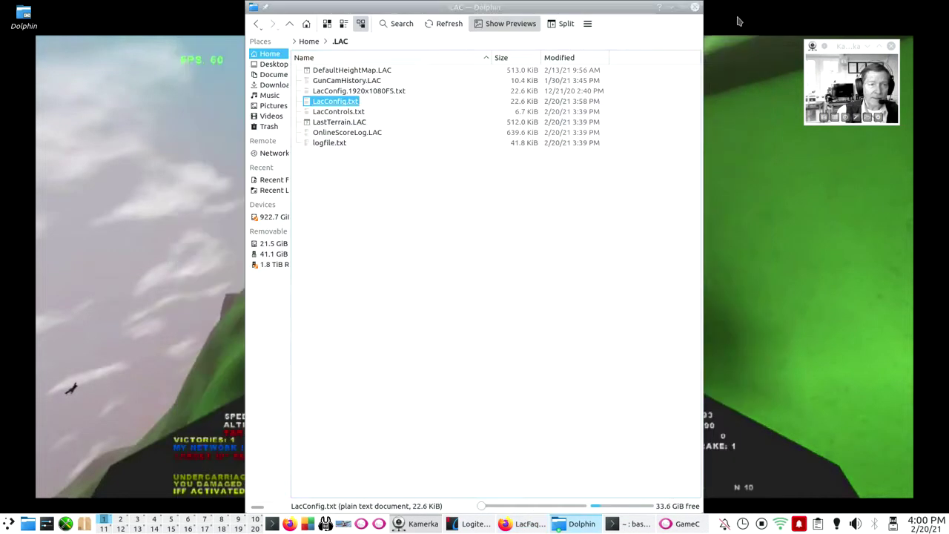
pyautogui.click(671, 8)
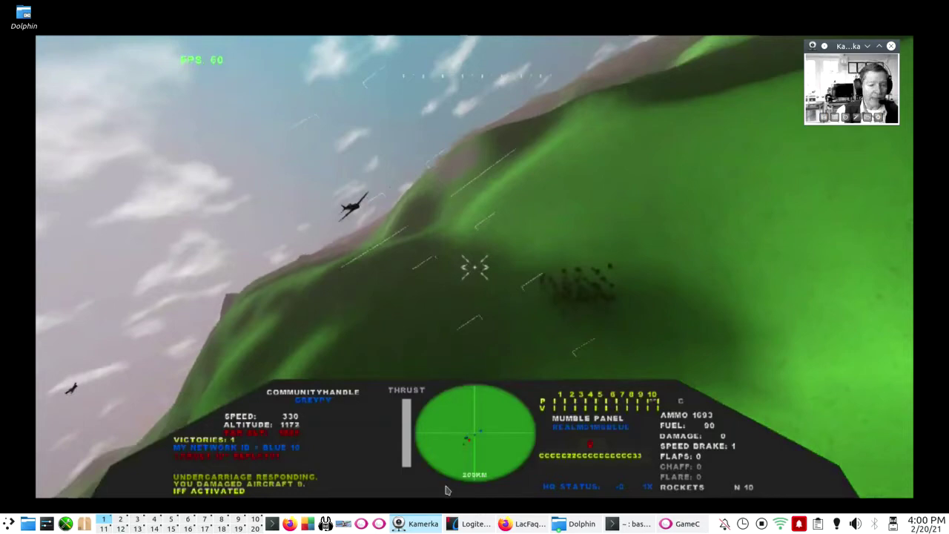
pyautogui.click(473, 524)
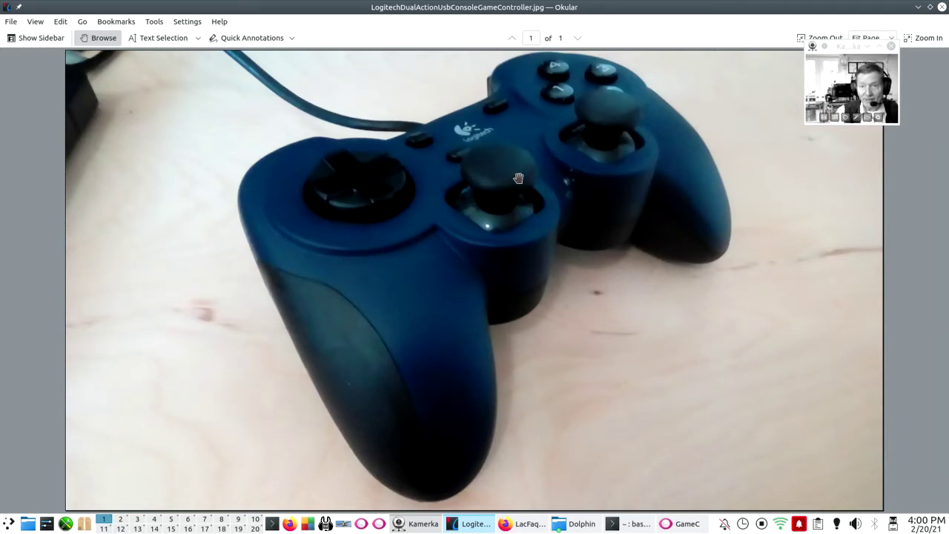
pyautogui.click(919, 7)
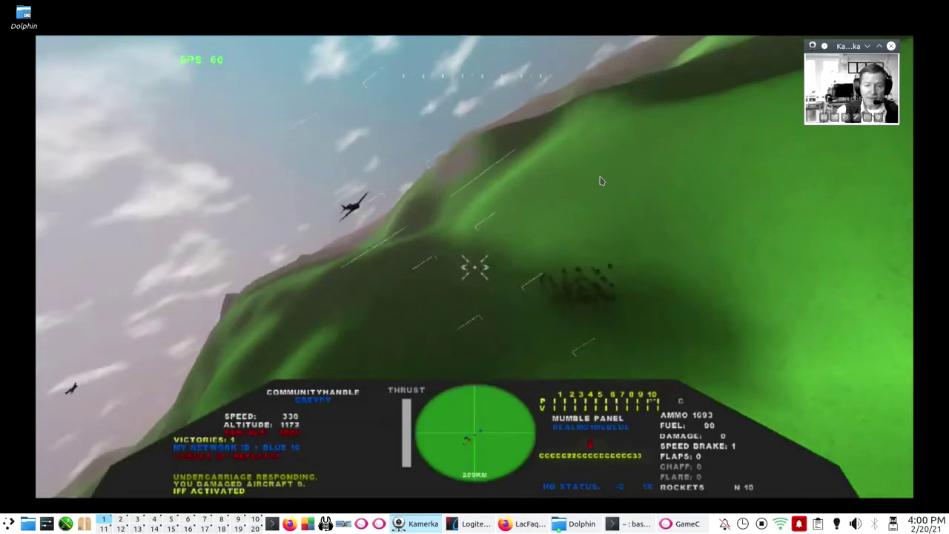
pyautogui.click(628, 524)
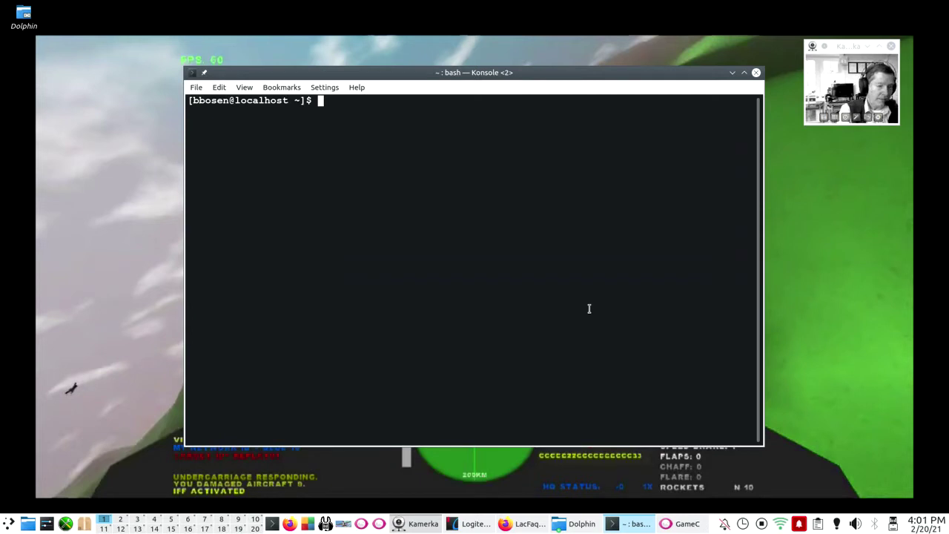
# - Run ./lac at the Konsole bash prompt to start Linux Air Combat
pyautogui.write('.')
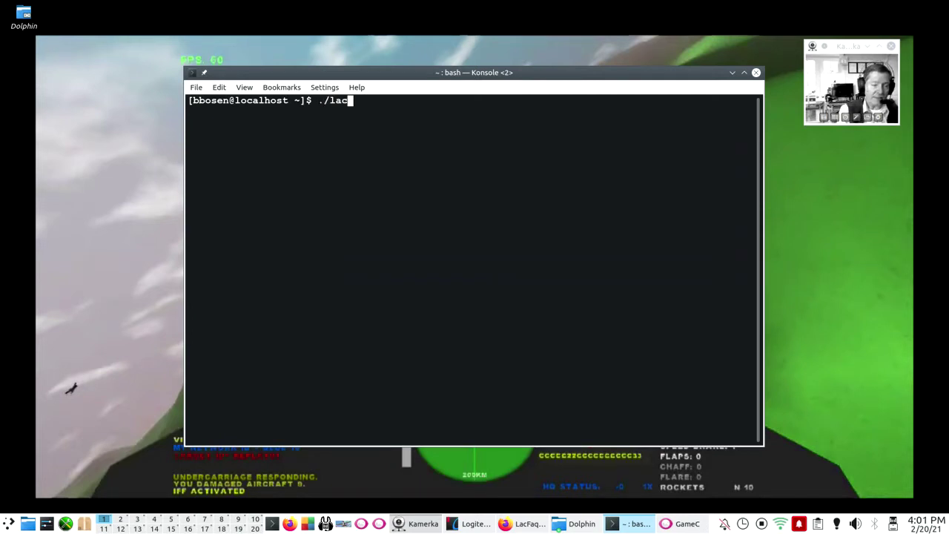
pyautogui.write('/lac')
pyautogui.press('Return')
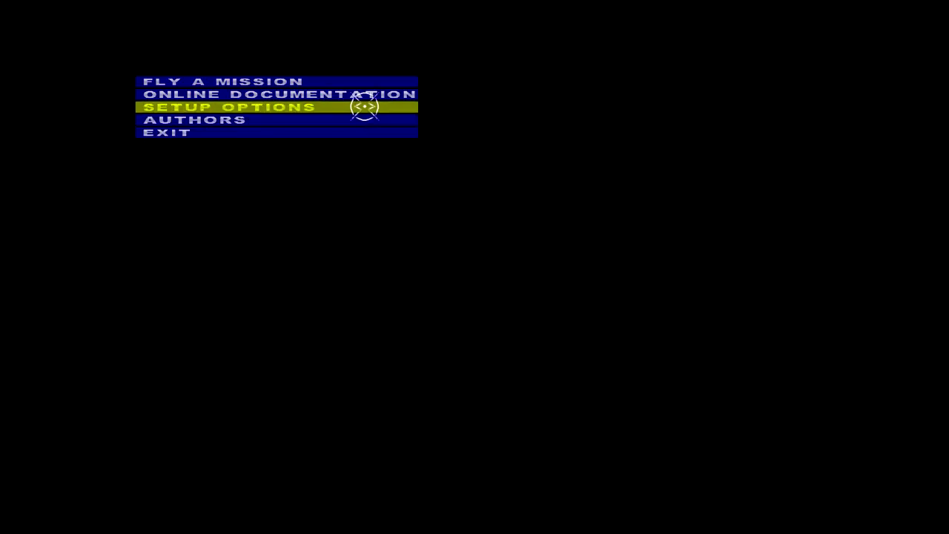
# - In SETUP OPTIONS set FULLSCREEN to NO and resolution to 1280*720, then exit confirming YES
pyautogui.click(364, 106)
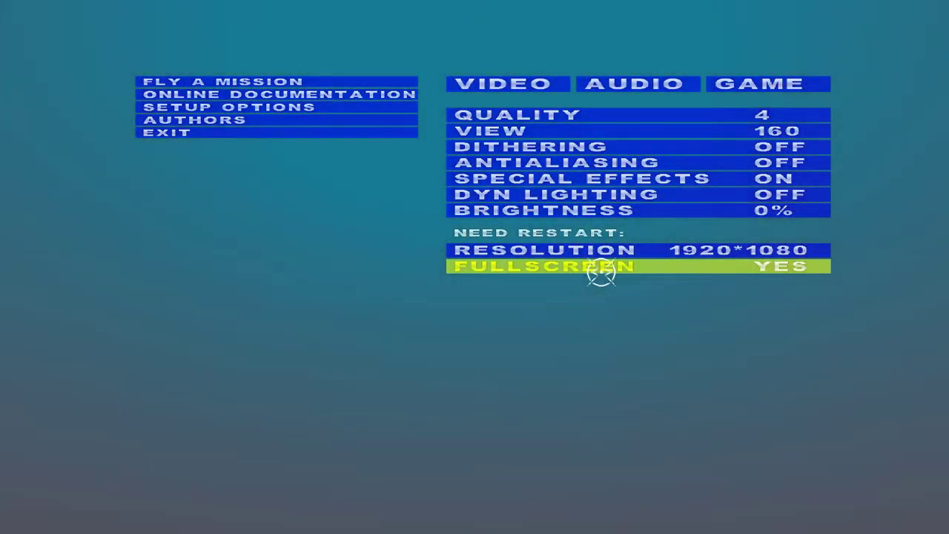
pyautogui.click(601, 273)
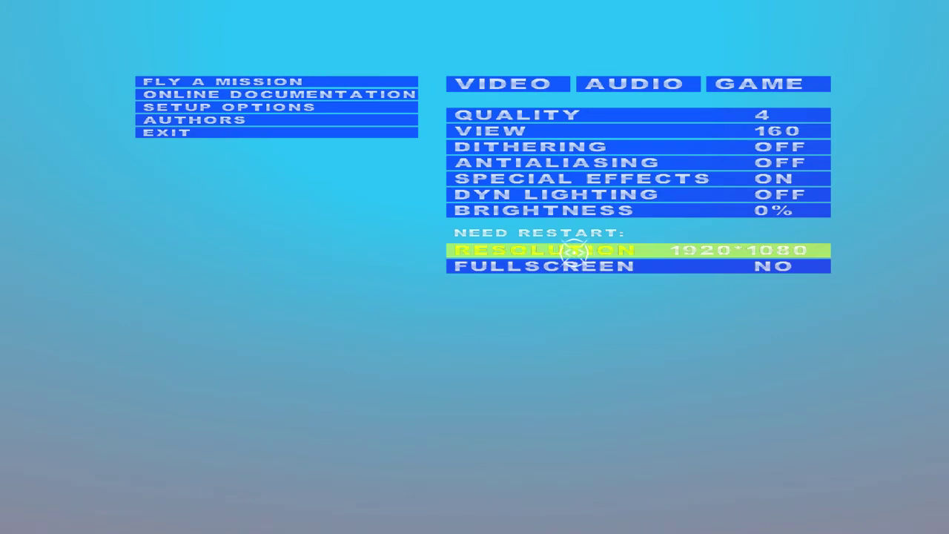
pyautogui.click(557, 250)
pyautogui.click(556, 251)
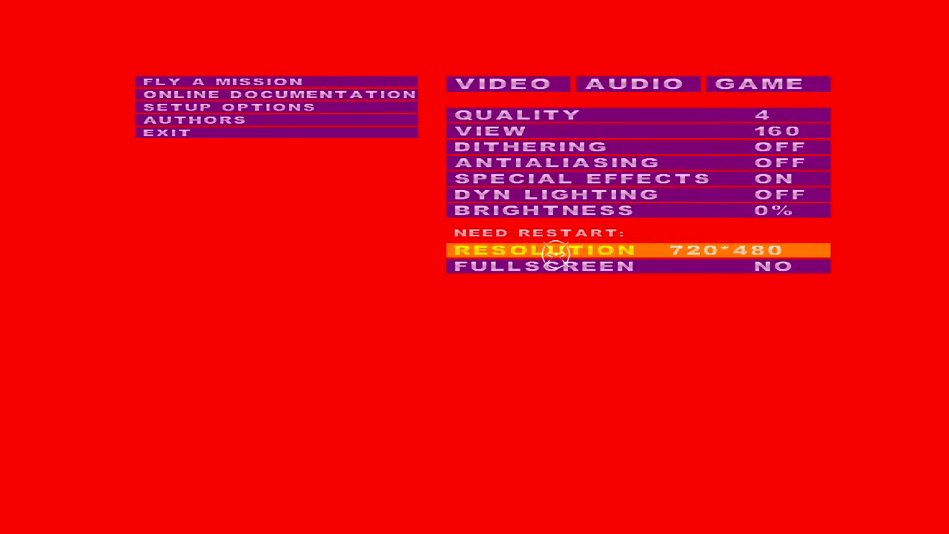
pyautogui.click(556, 251)
pyautogui.click(556, 251)
pyautogui.click(556, 251)
pyautogui.click(556, 251)
pyautogui.click(557, 251)
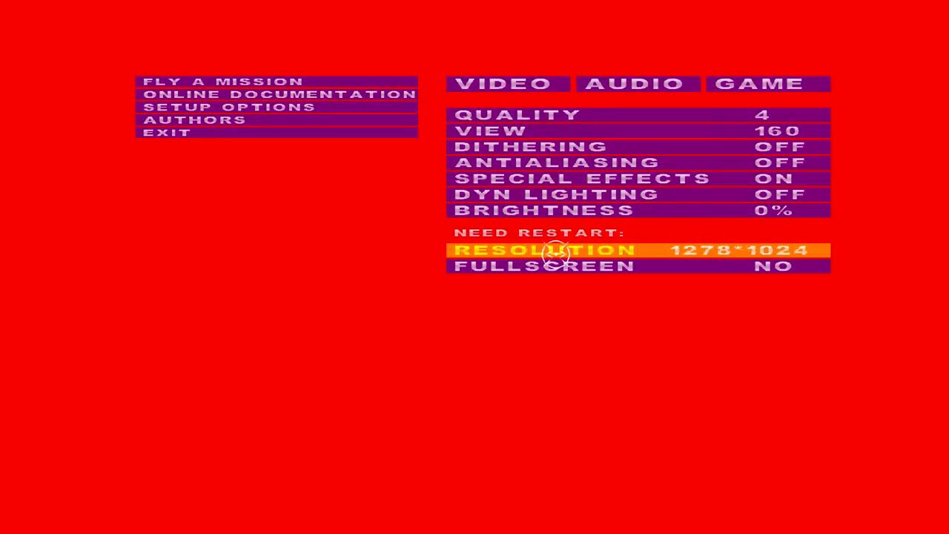
pyautogui.click(557, 251)
pyautogui.click(557, 250)
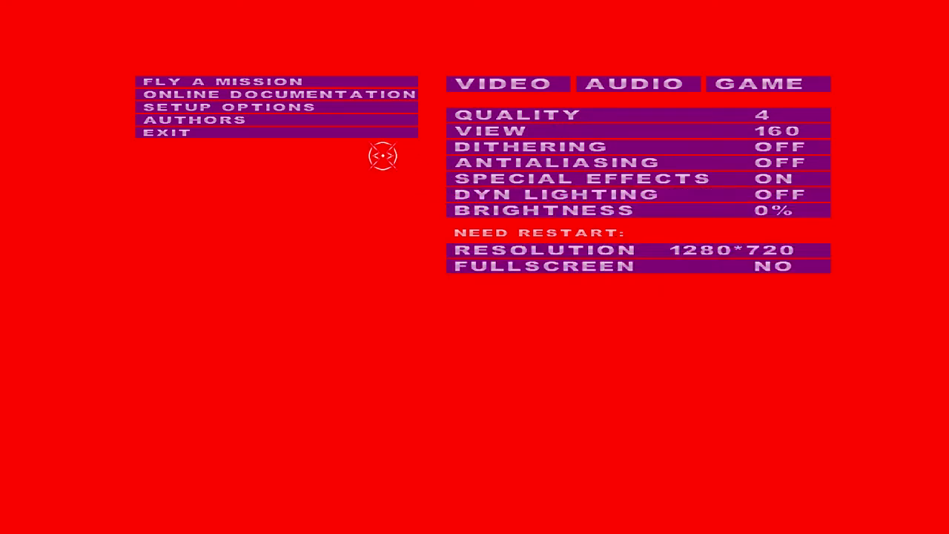
pyautogui.click(361, 132)
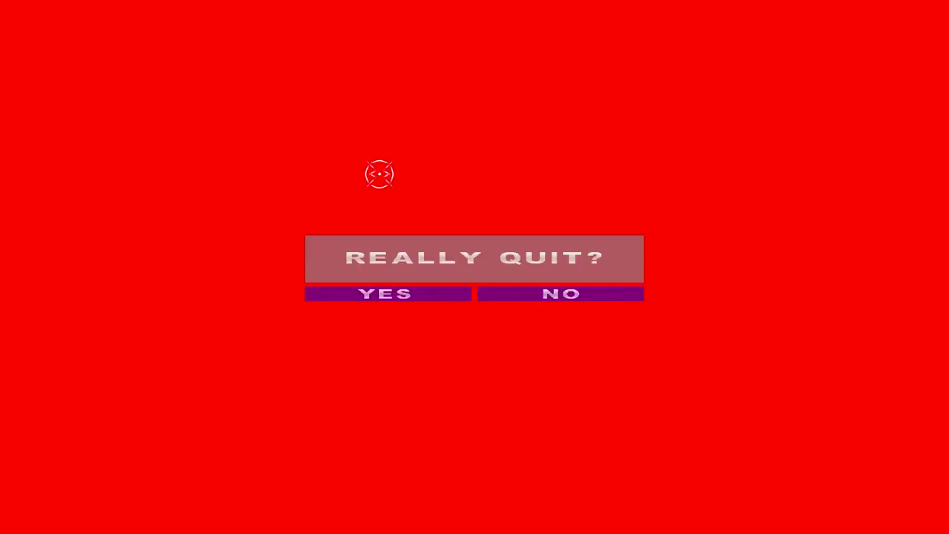
pyautogui.click(419, 296)
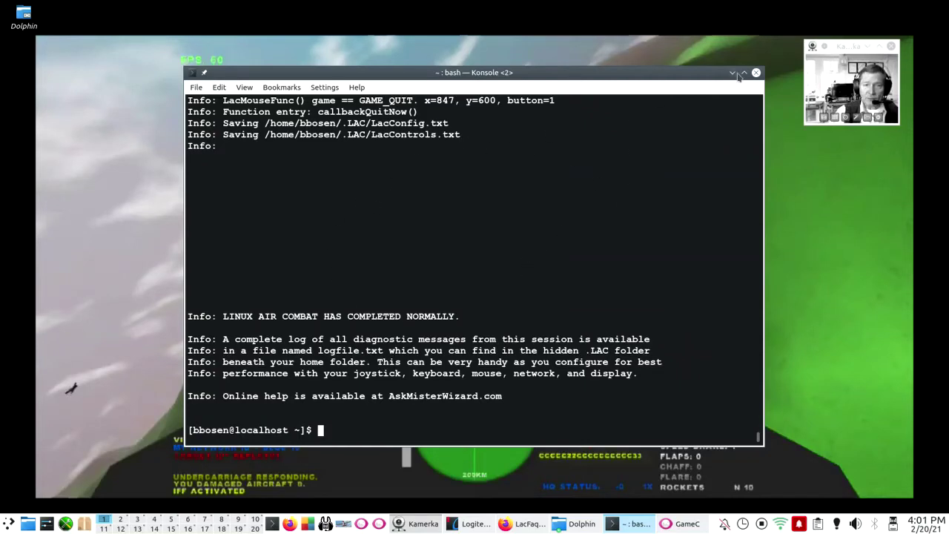
# - Maximize Konsole, run ./lac, and move the game window to the top-right past its splash screen
pyautogui.click(745, 73)
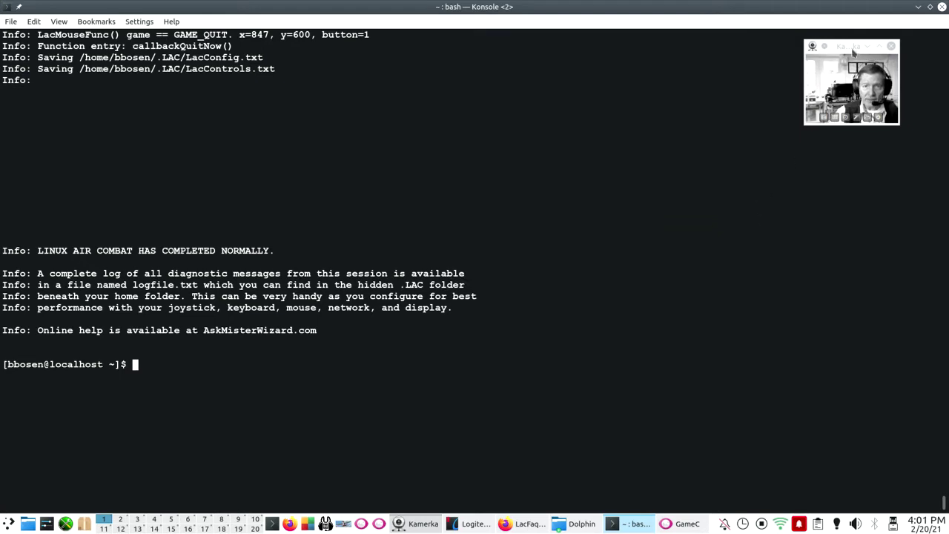
pyautogui.moveTo(851, 47); pyautogui.dragTo(887, 45)
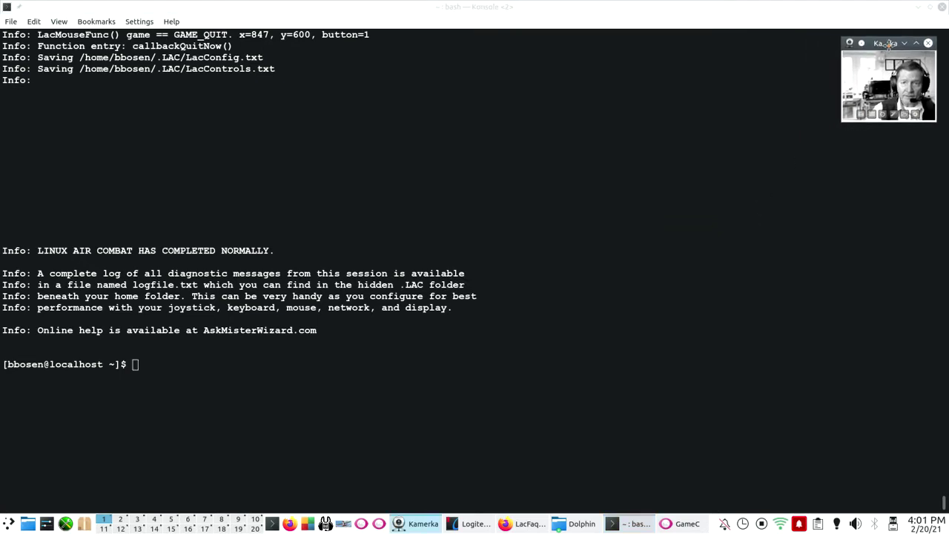
pyautogui.click(212, 369)
pyautogui.write('./lac')
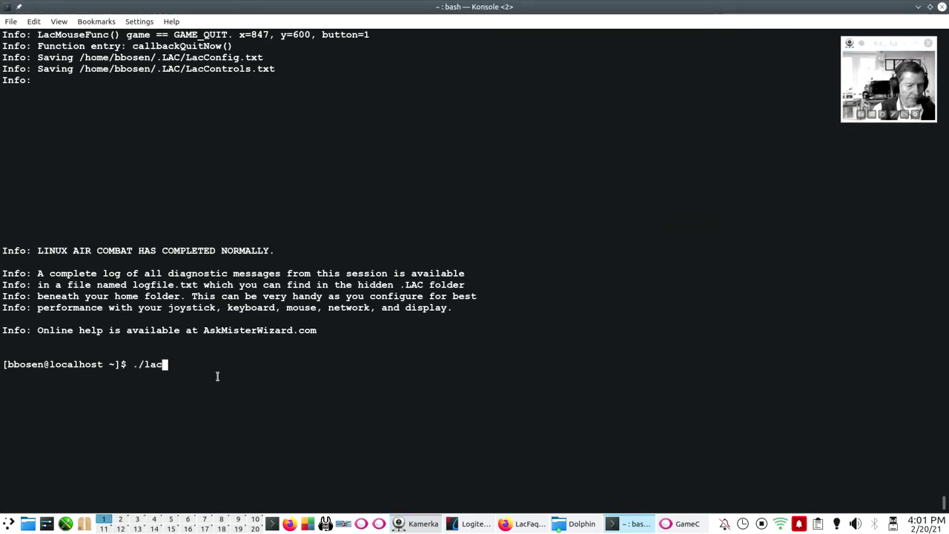
pyautogui.press('Return')
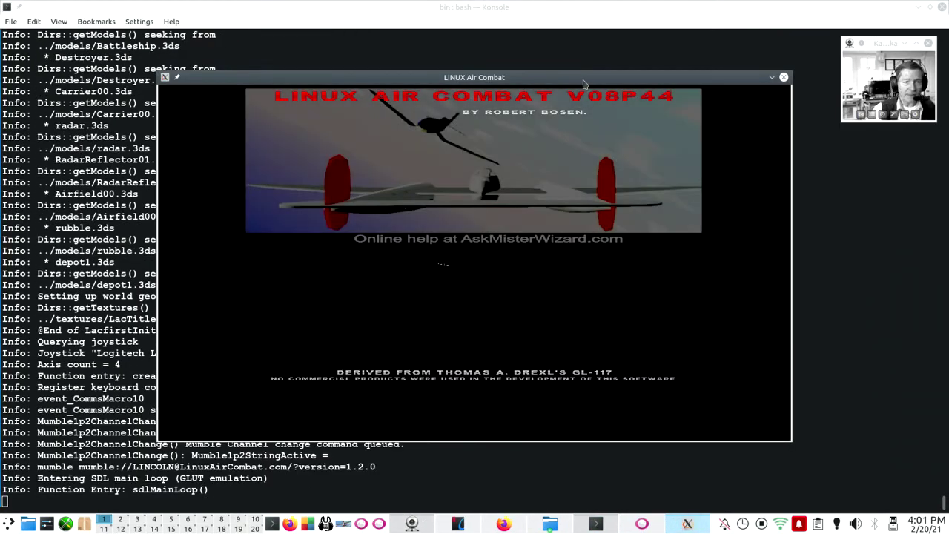
pyautogui.moveTo(583, 83); pyautogui.dragTo(740, 24)
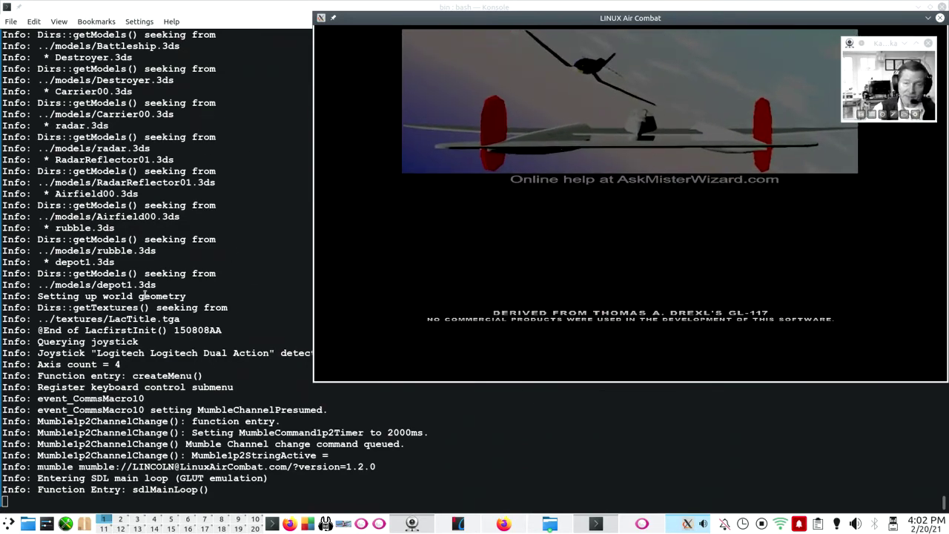
pyautogui.click(694, 248)
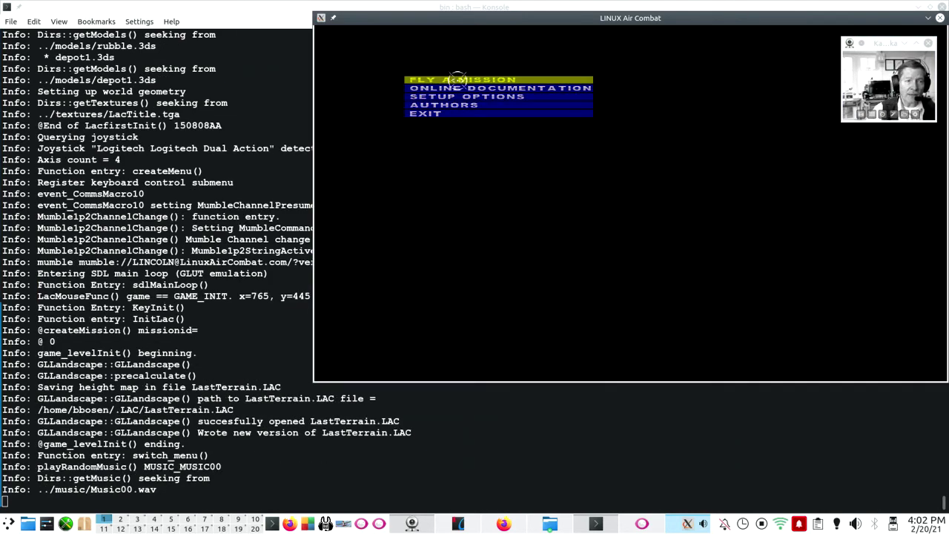
# - Fly the NETWORK BATTLE 03 mission via FLY A MISSION, then bring up the in-flight menu
pyautogui.click(457, 80)
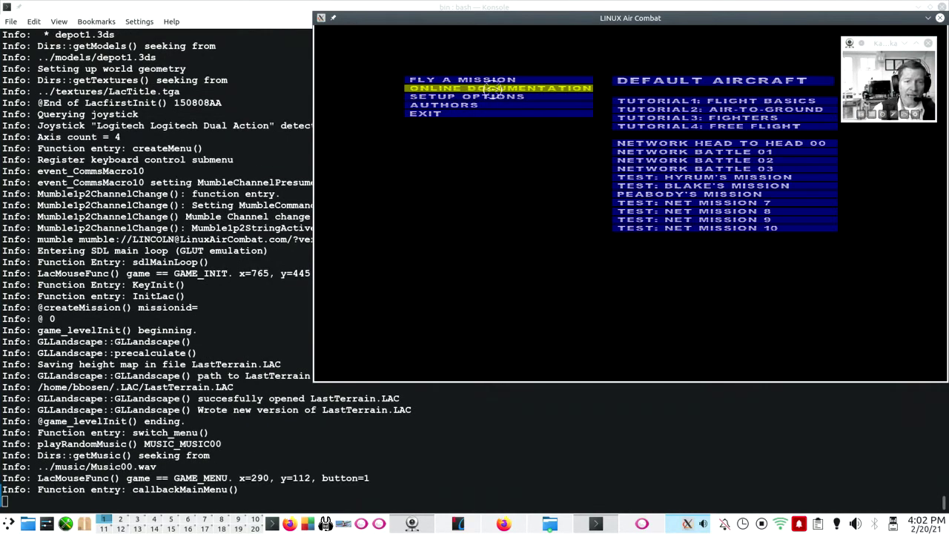
pyautogui.click(688, 169)
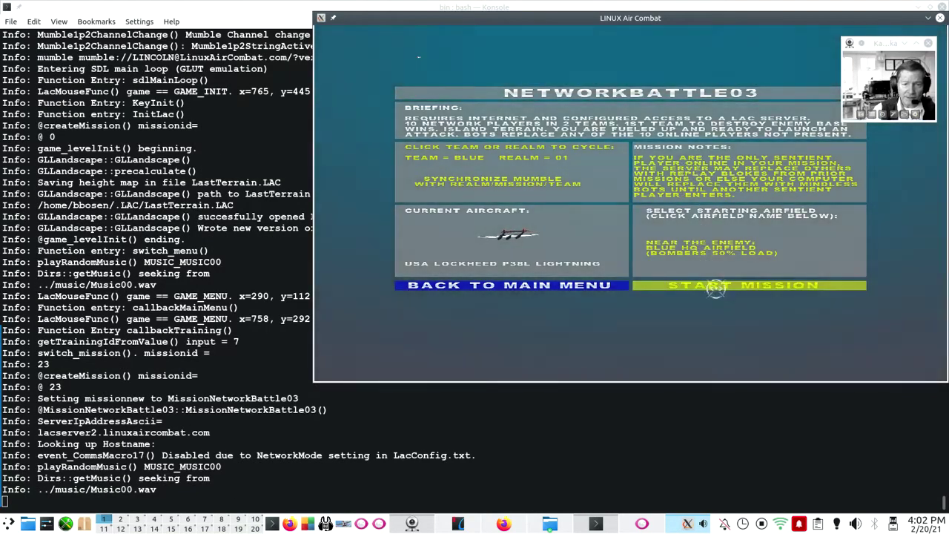
pyautogui.click(719, 291)
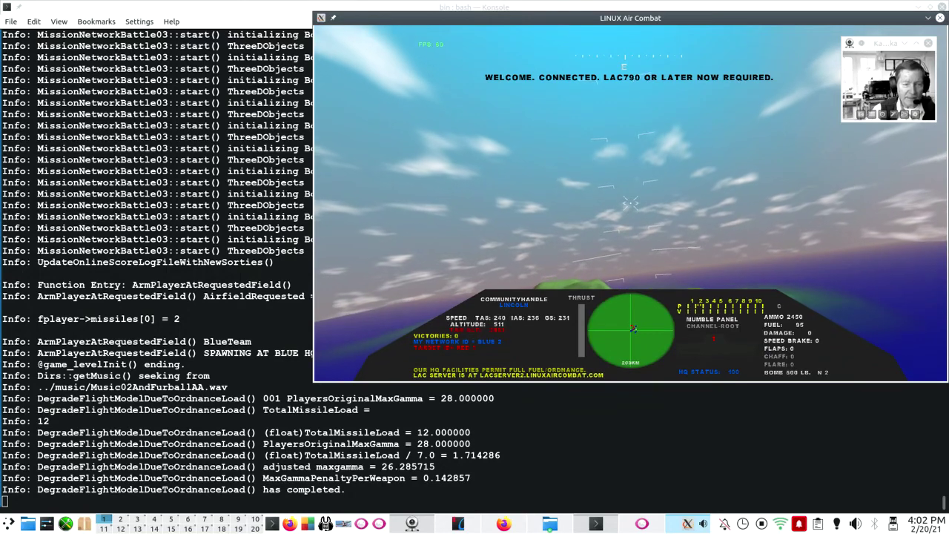
pyautogui.press('Escape')
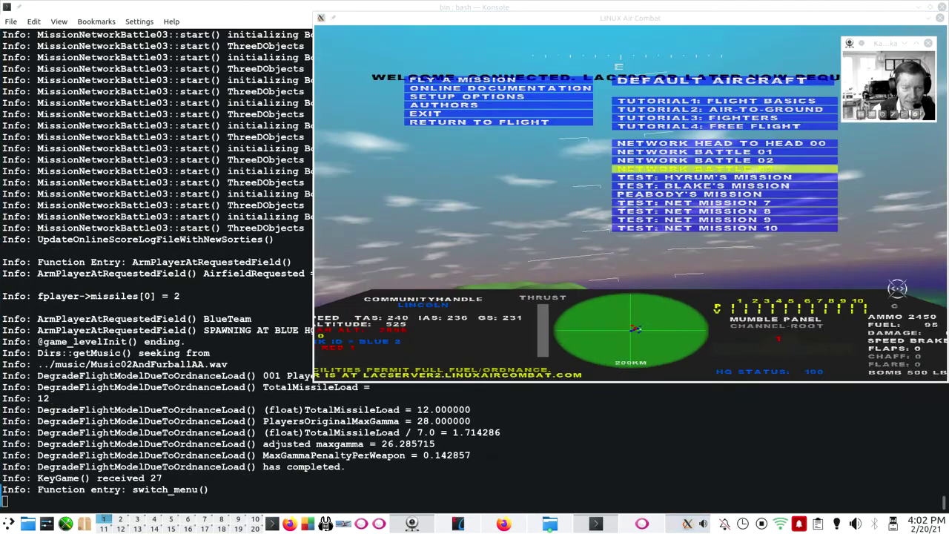
# - In SETUP OPTIONS > GAME set Joystick Elevator to axis 3 and Joystick Throttle to axis 1, then quit
pyautogui.click(489, 98)
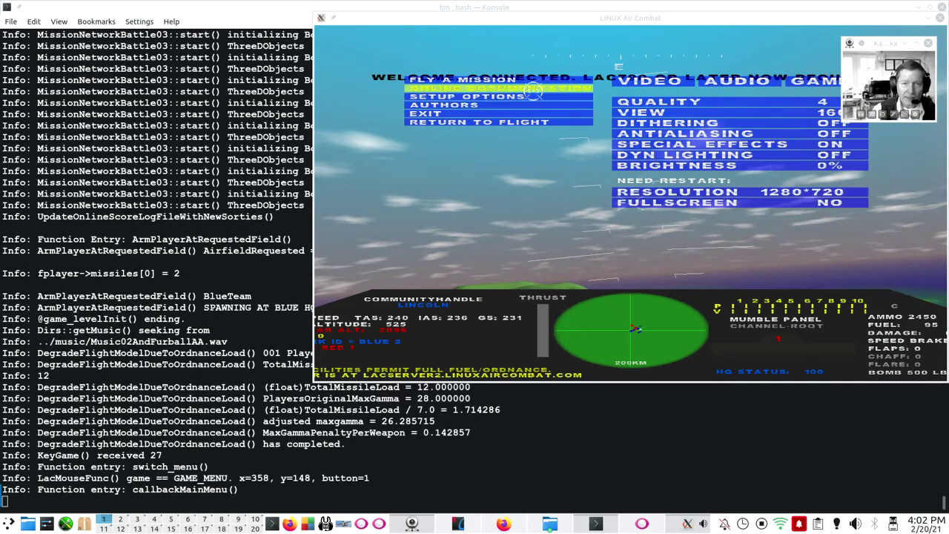
pyautogui.click(800, 83)
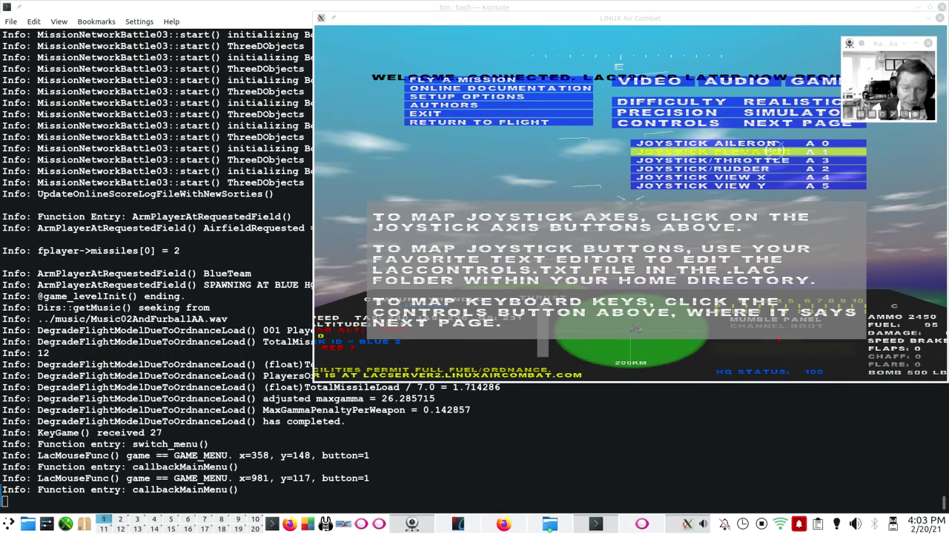
pyautogui.click(829, 152)
pyautogui.click(828, 152)
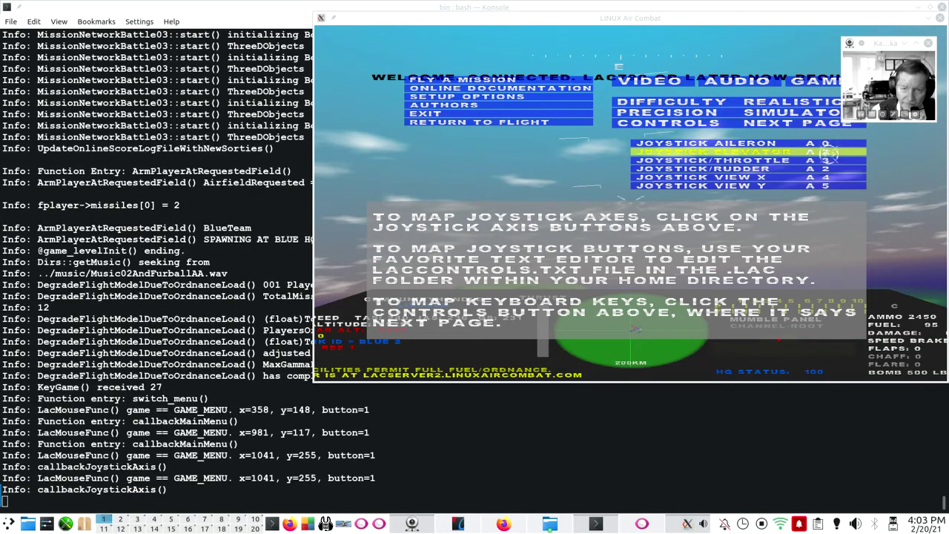
pyautogui.click(829, 159)
pyautogui.click(828, 159)
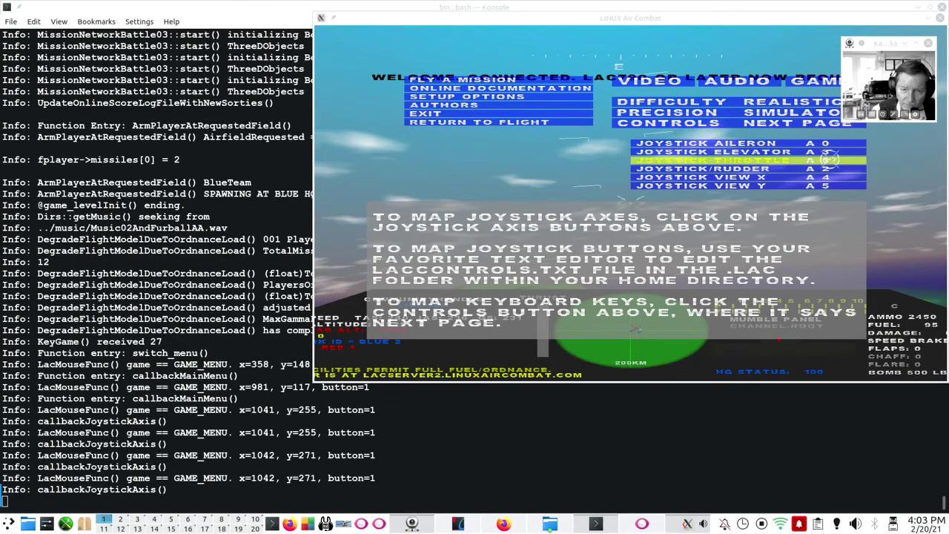
pyautogui.click(836, 160)
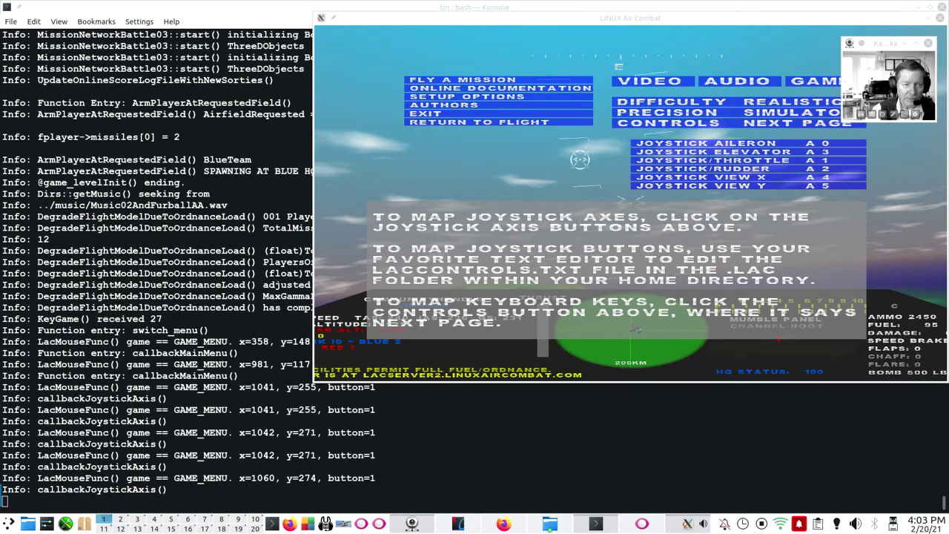
pyautogui.click(477, 115)
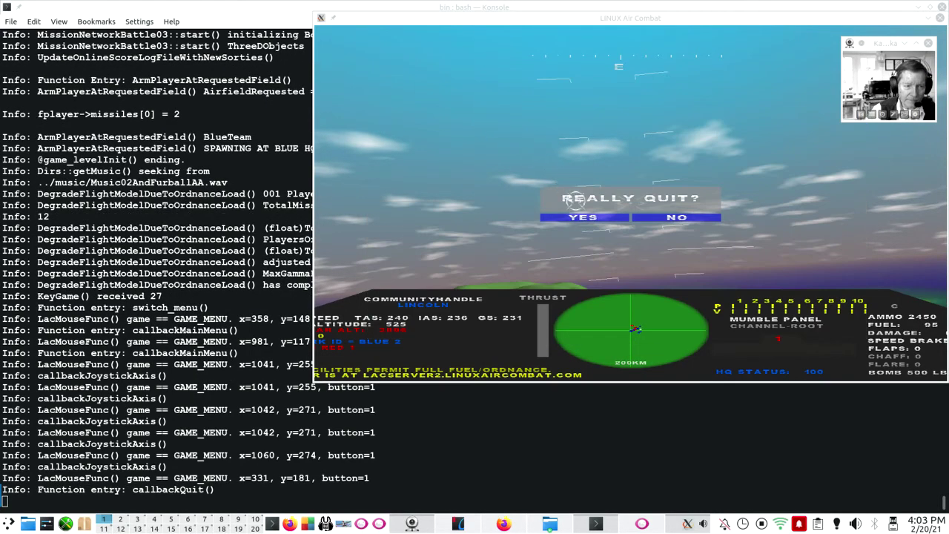
pyautogui.click(585, 215)
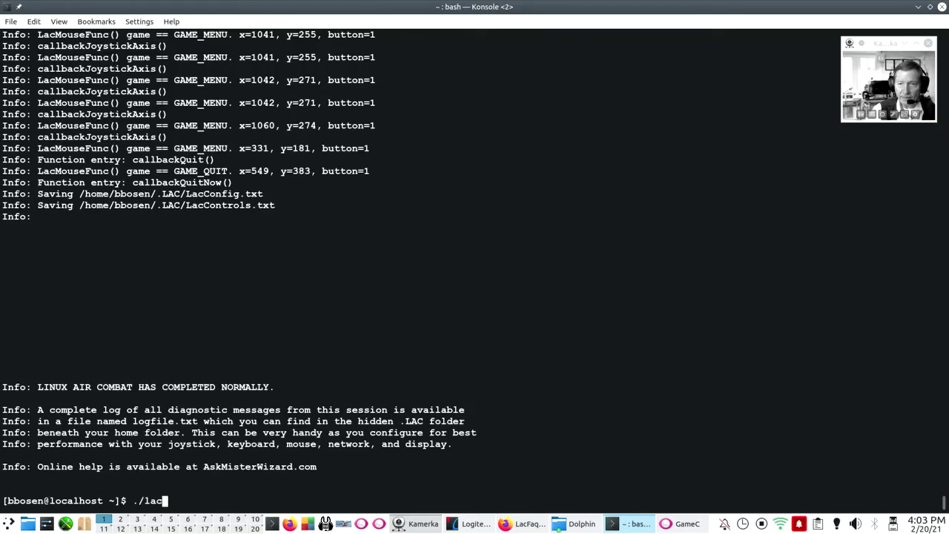
# - Relaunch ./lac, move its window to the top-right, and start the NETWORK BATTLE 03 mission
pyautogui.press('Return')
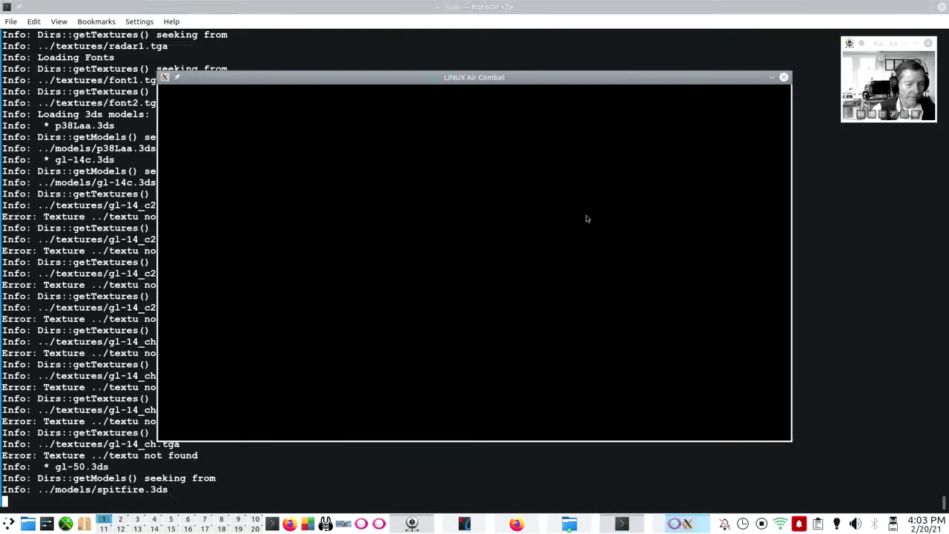
pyautogui.moveTo(605, 84); pyautogui.dragTo(767, 19)
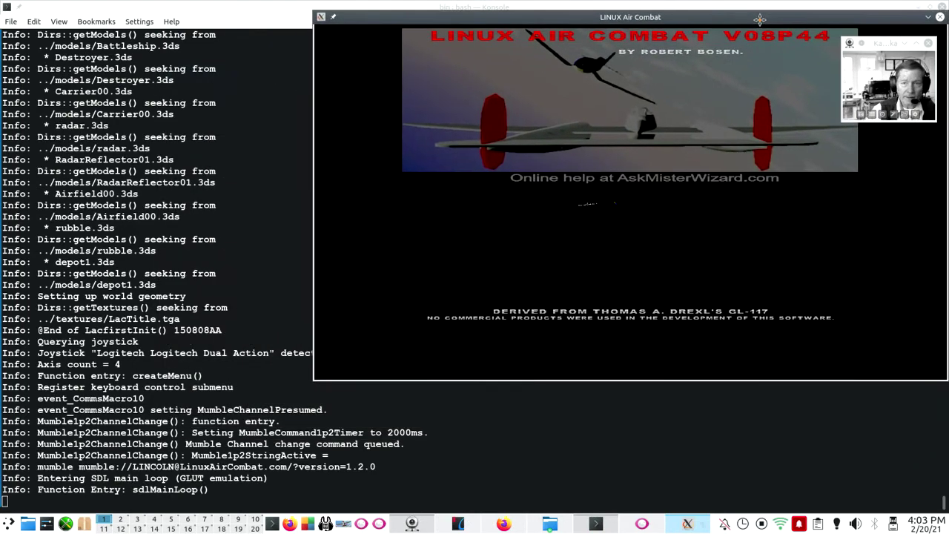
pyautogui.click(743, 151)
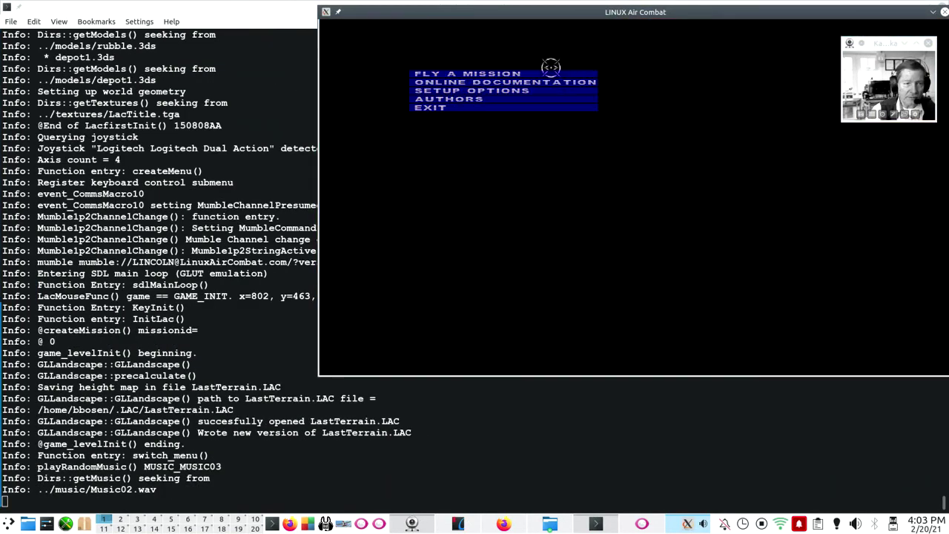
pyautogui.click(554, 74)
pyautogui.click(761, 161)
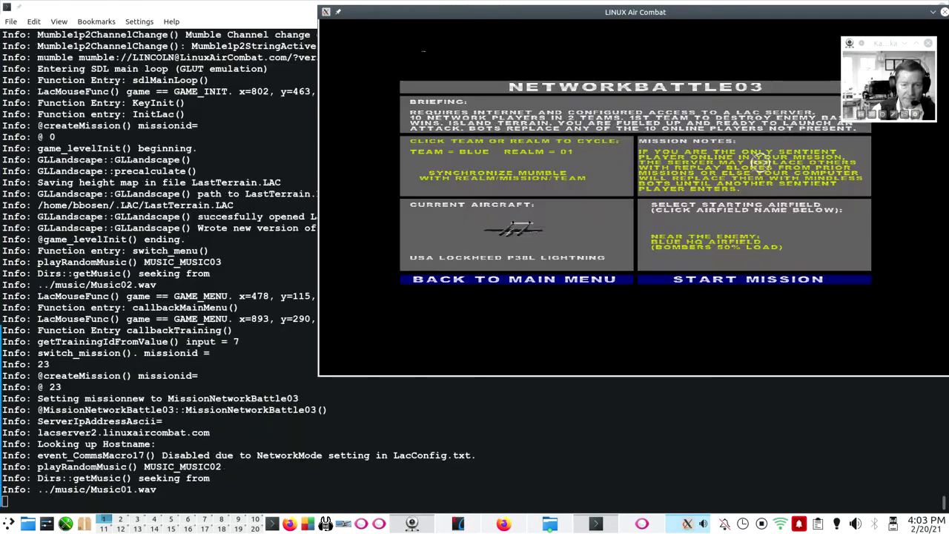
pyautogui.click(745, 279)
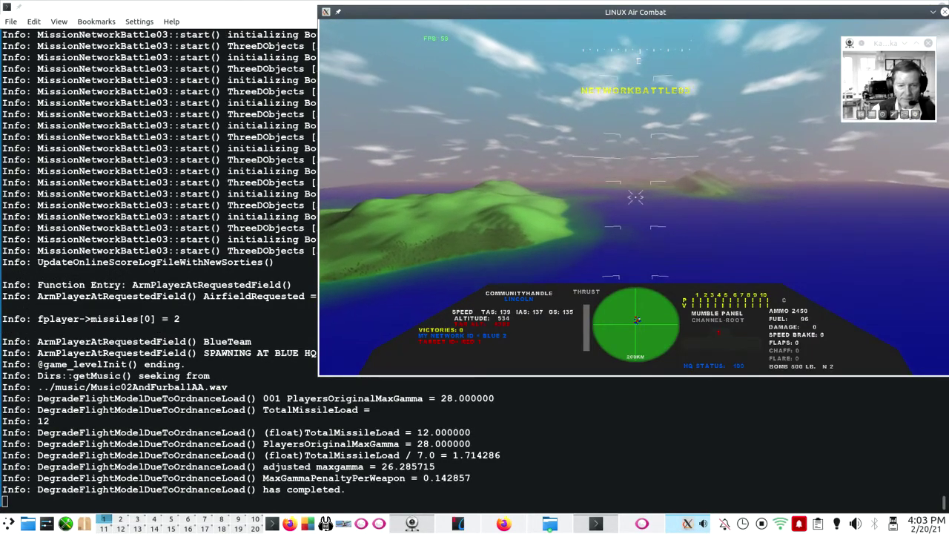